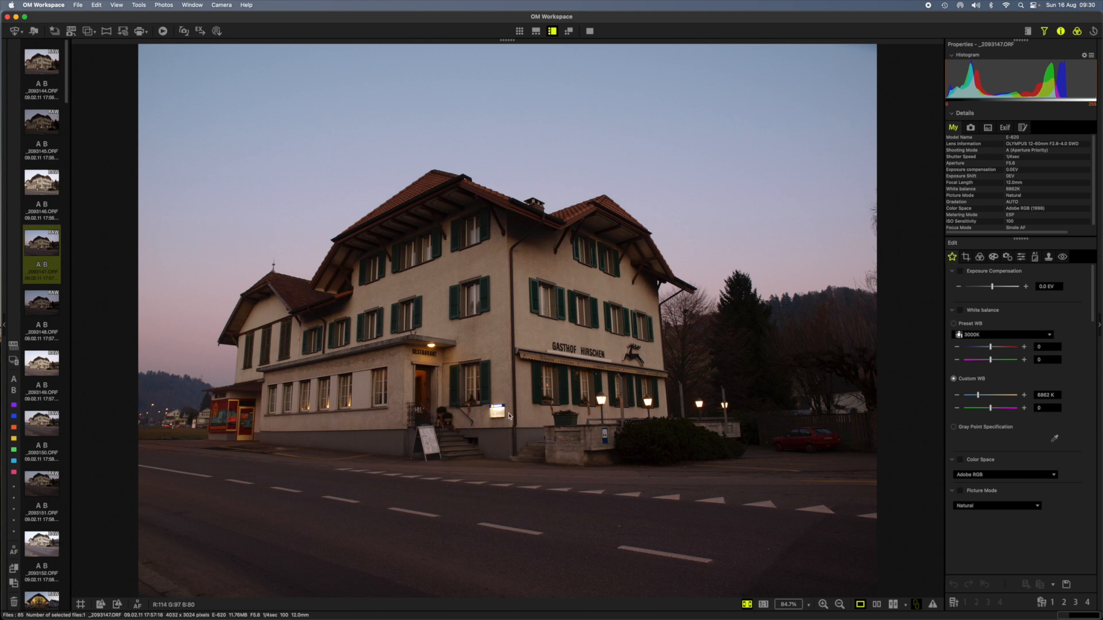
Step: Show the grid guides over the photo in crop mode and align one vertical guide with the building's front corner
{"action": "left_click", "coordinate": [968, 258]}
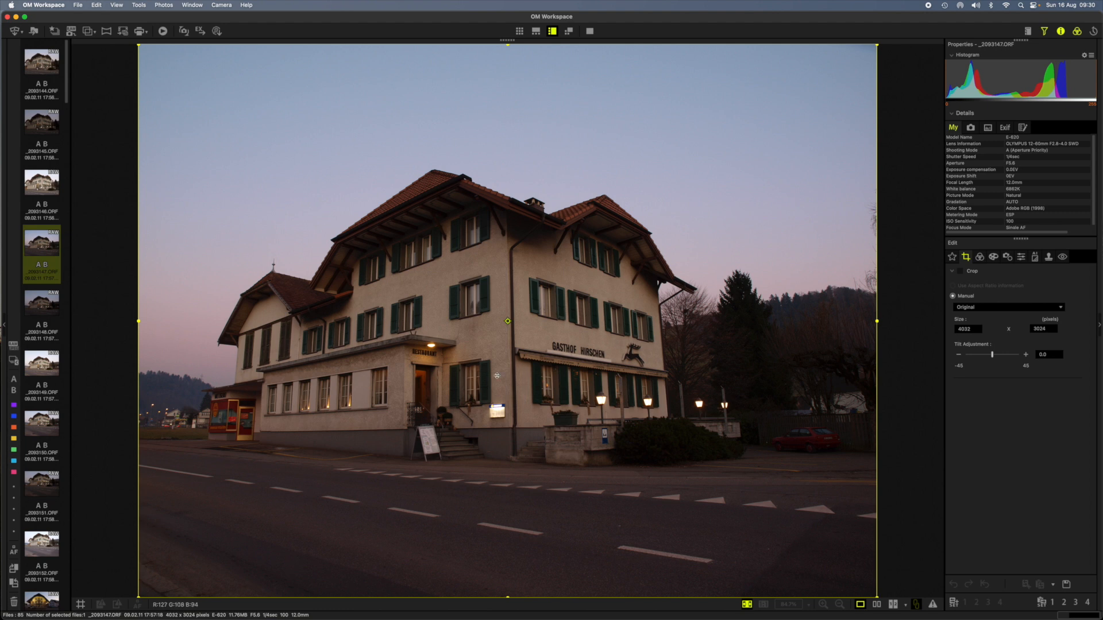
{"action": "left_click", "coordinate": [78, 605]}
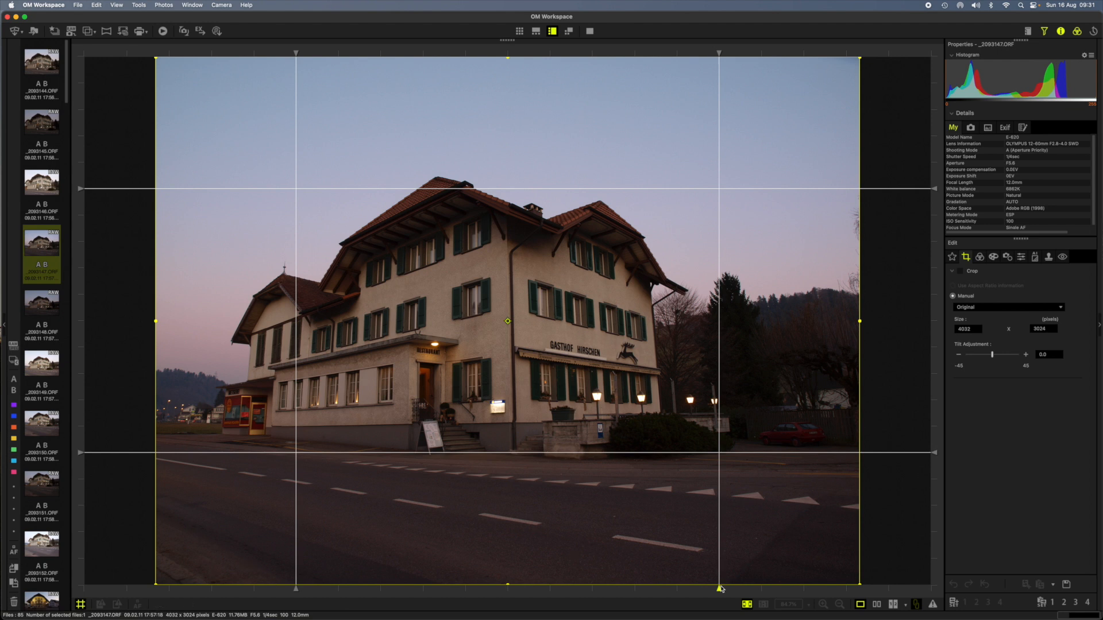
{"action": "left_click_drag", "start_coordinate": [720, 591], "coordinate": [511, 595]}
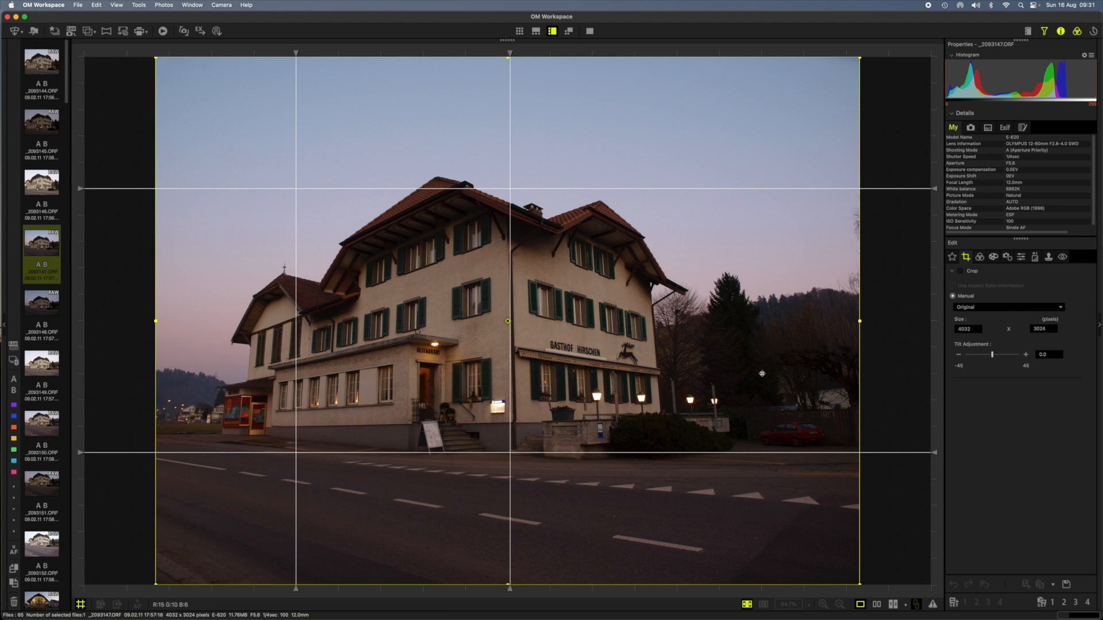
Step: Straighten the photo against the vertical guide by setting the tilt adjustment to 1.4
{"action": "left_click", "coordinate": [1012, 356]}
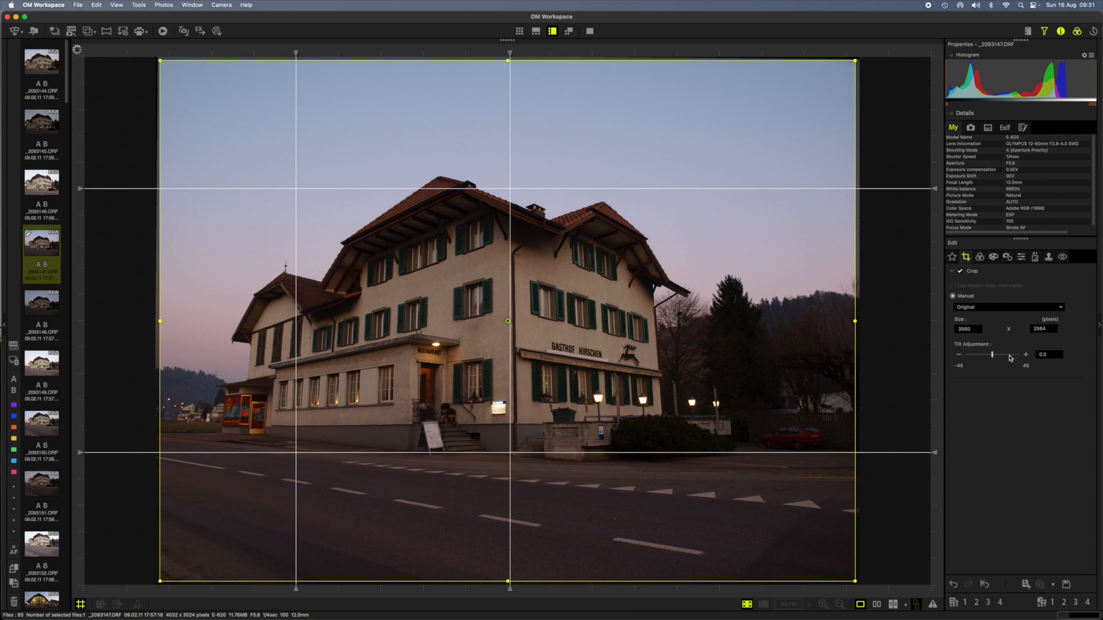
{"action": "left_click", "coordinate": [1011, 358]}
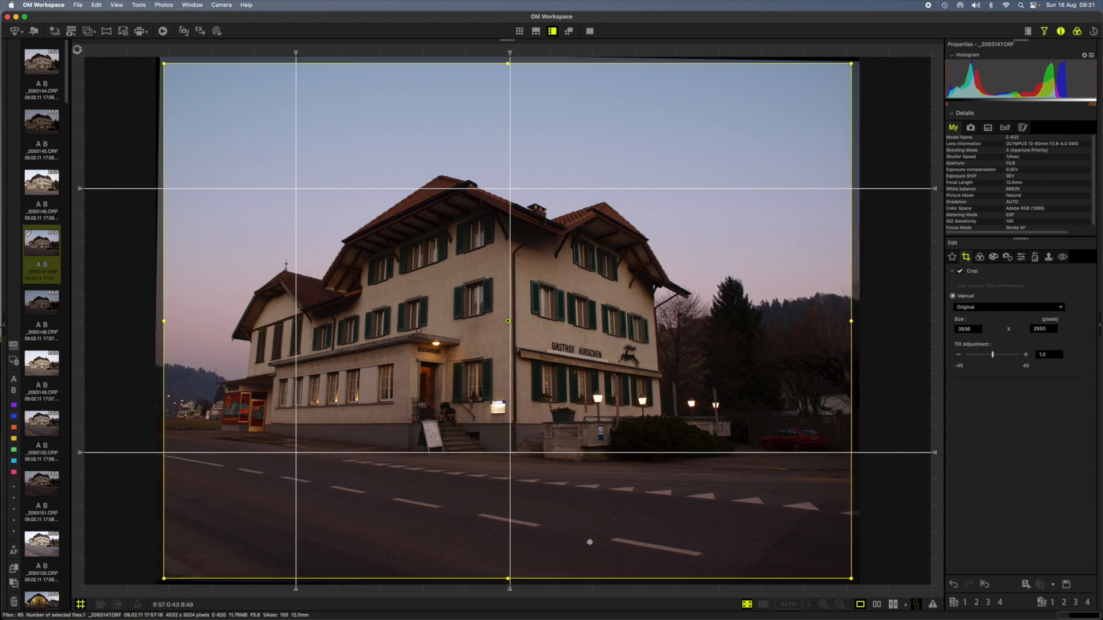
{"action": "left_click_drag", "start_coordinate": [510, 592], "coordinate": [515, 592]}
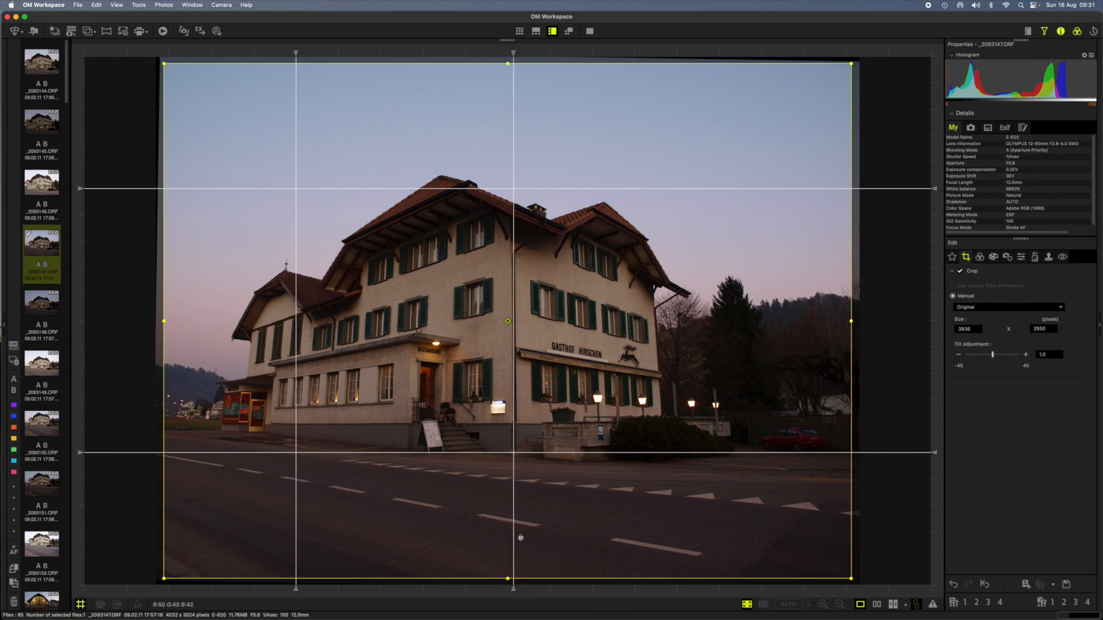
{"action": "left_click", "coordinate": [1027, 355]}
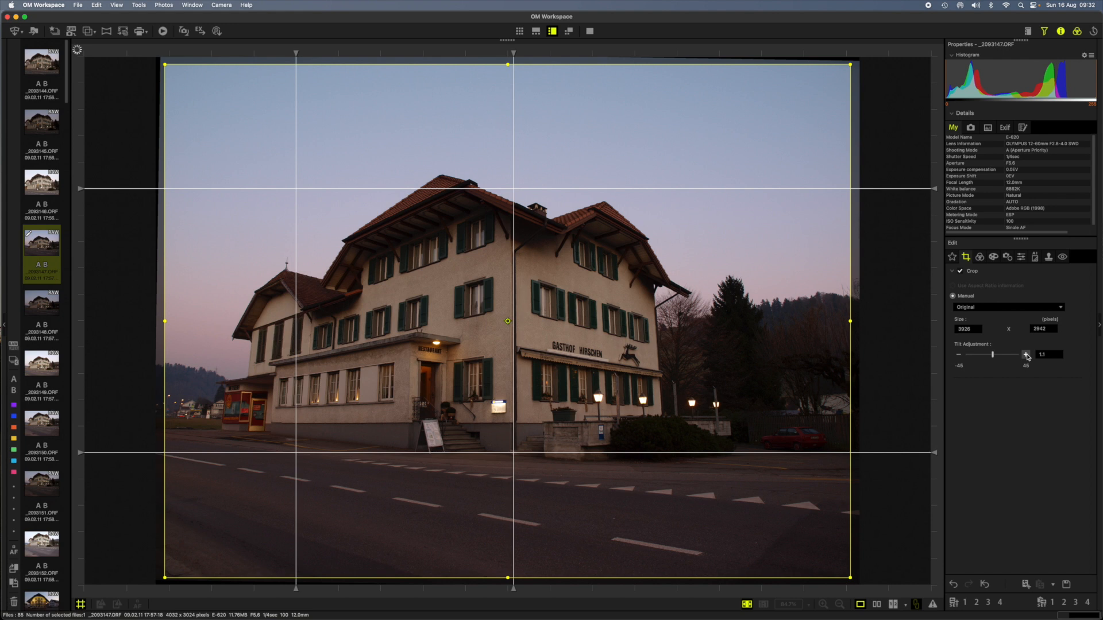
{"action": "left_click", "coordinate": [1026, 355]}
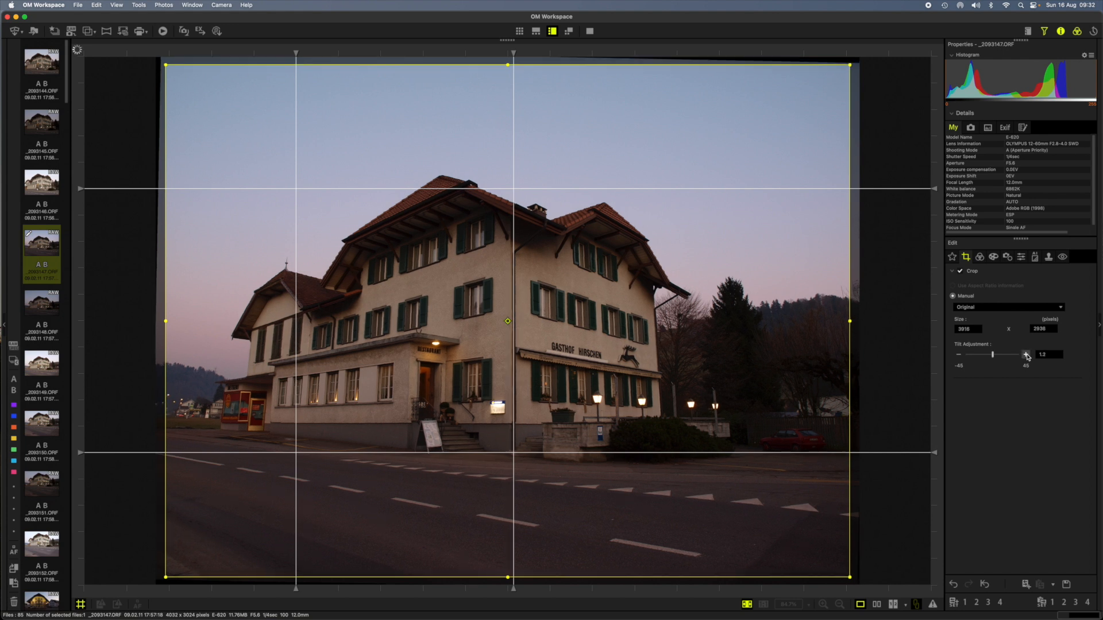
{"action": "left_click", "coordinate": [1026, 355]}
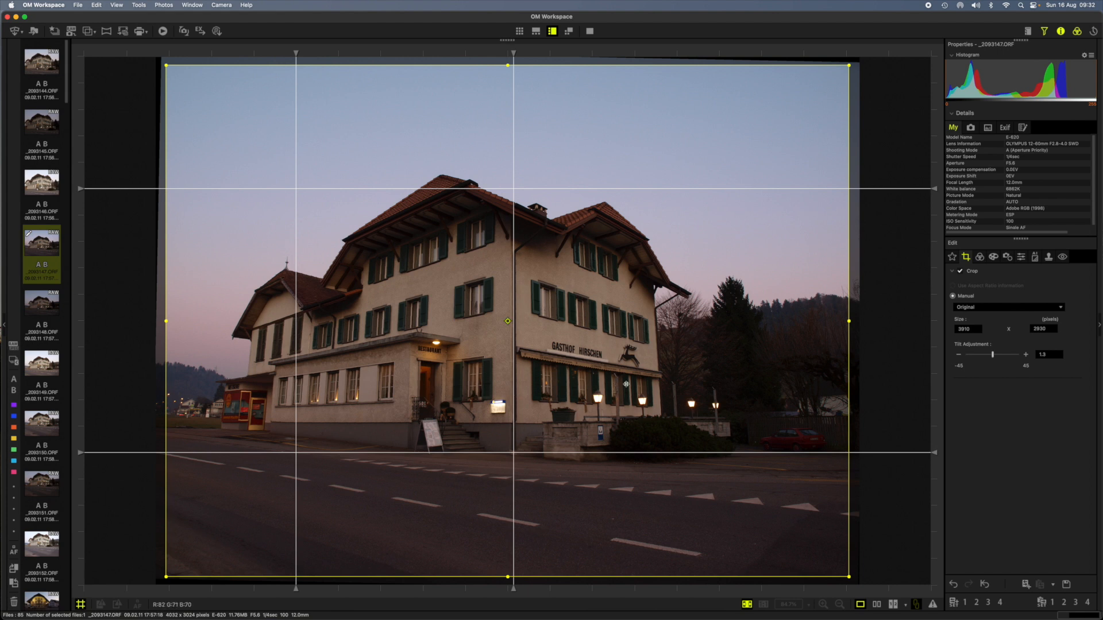
{"action": "left_click", "coordinate": [1027, 356]}
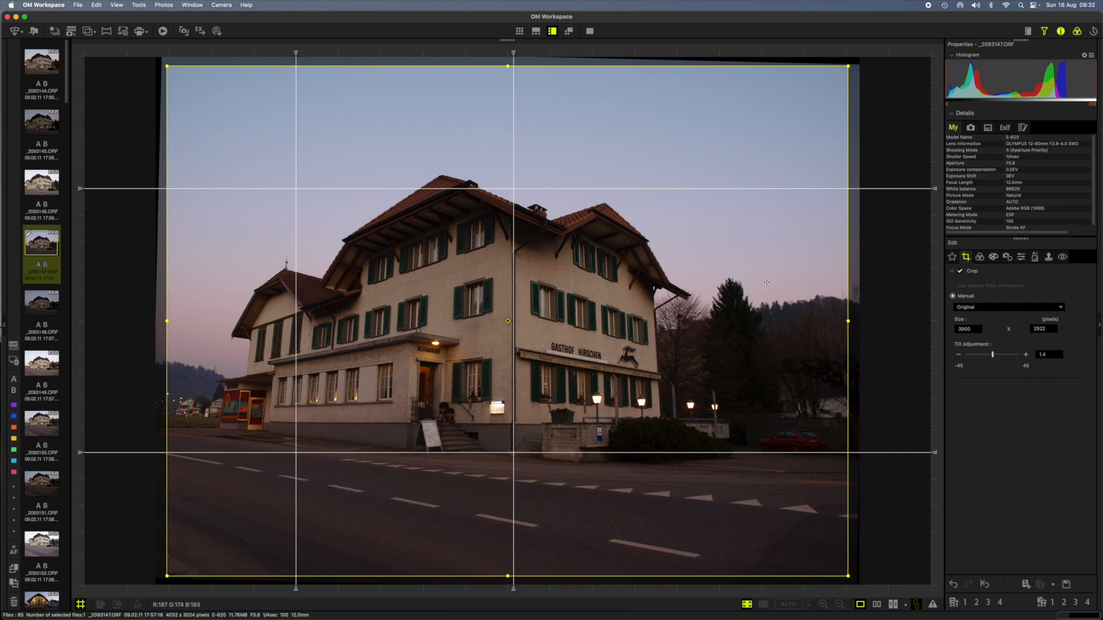
Step: Set the horizontal keystone compensation to 40 to correct the building's converging verticals
{"action": "left_click", "coordinate": [952, 257]}
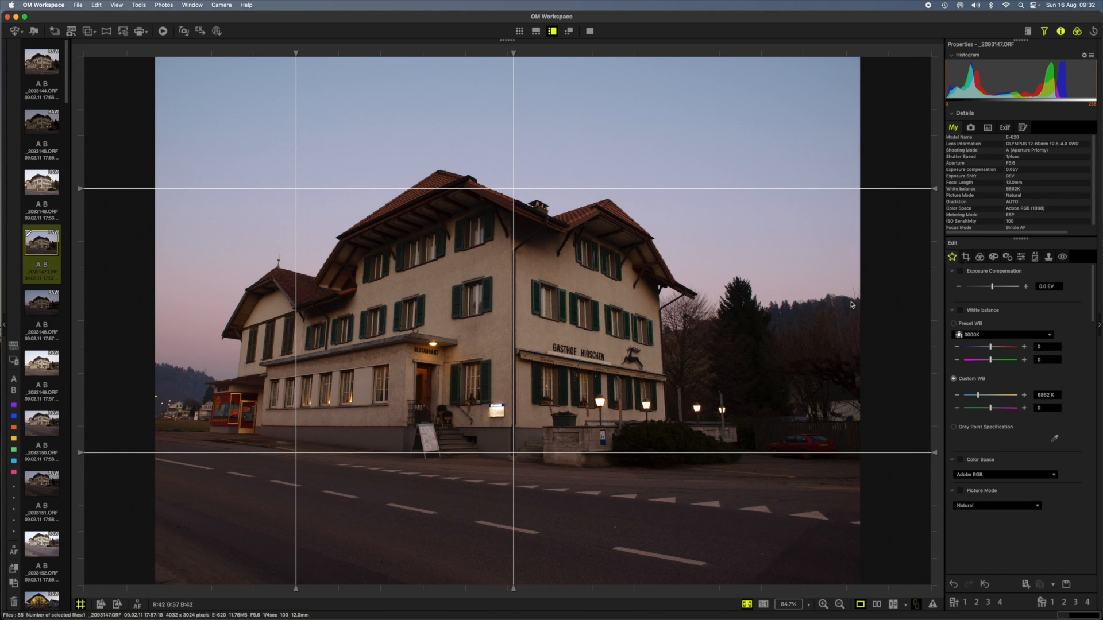
{"action": "left_click", "coordinate": [1008, 257]}
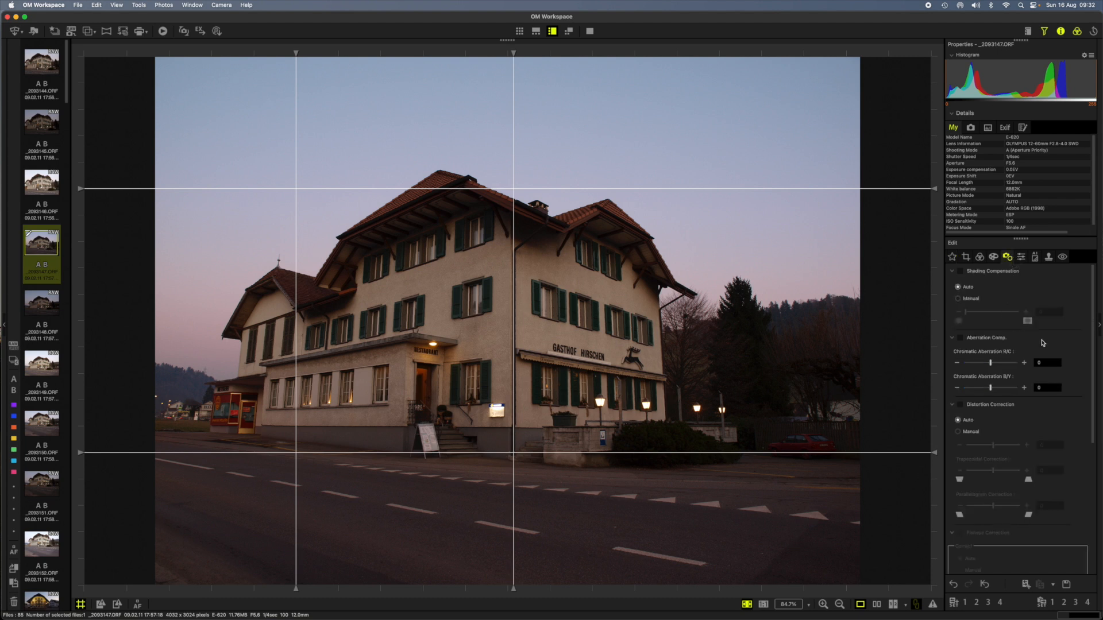
{"action": "scroll", "coordinate": [1072, 426], "scroll_direction": "down", "scroll_amount": 5}
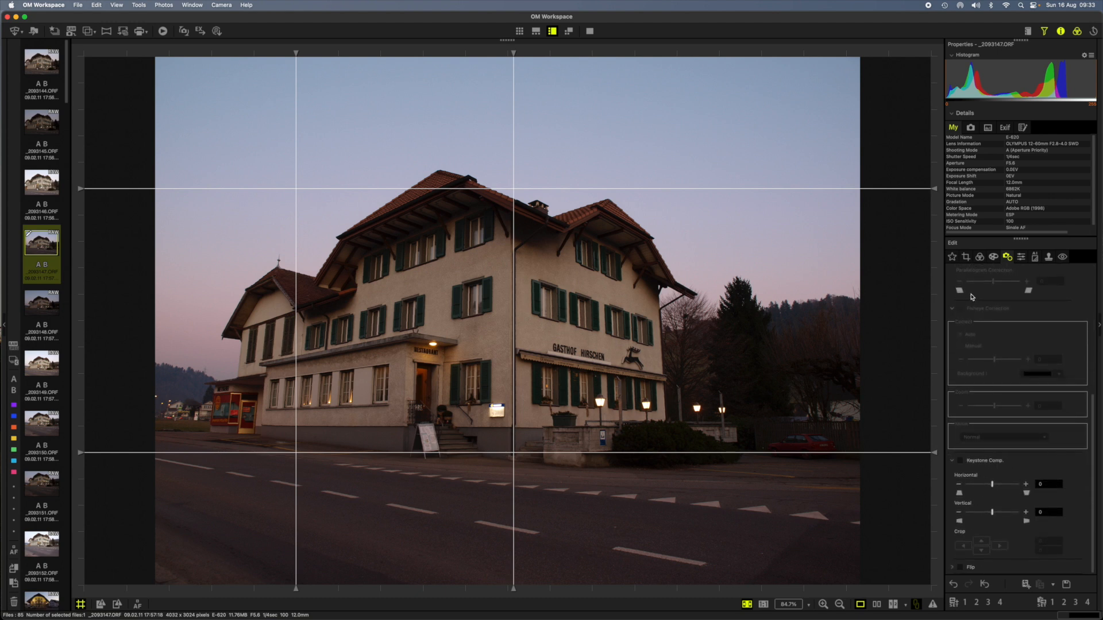
{"action": "left_click", "coordinate": [952, 258]}
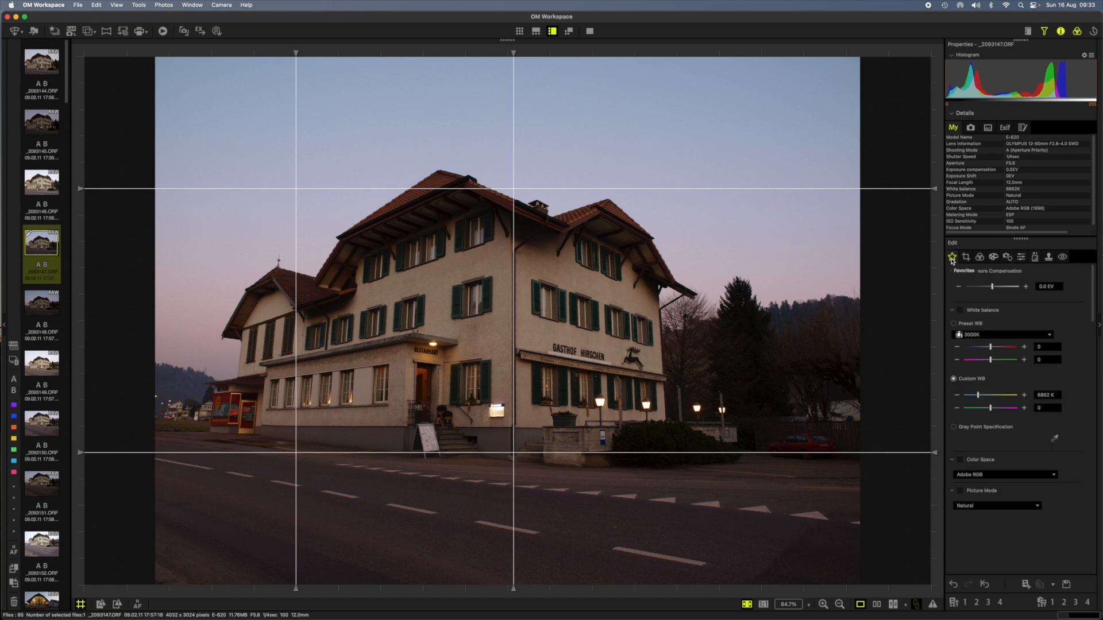
{"action": "scroll", "coordinate": [1071, 516], "scroll_direction": "down", "scroll_amount": 10}
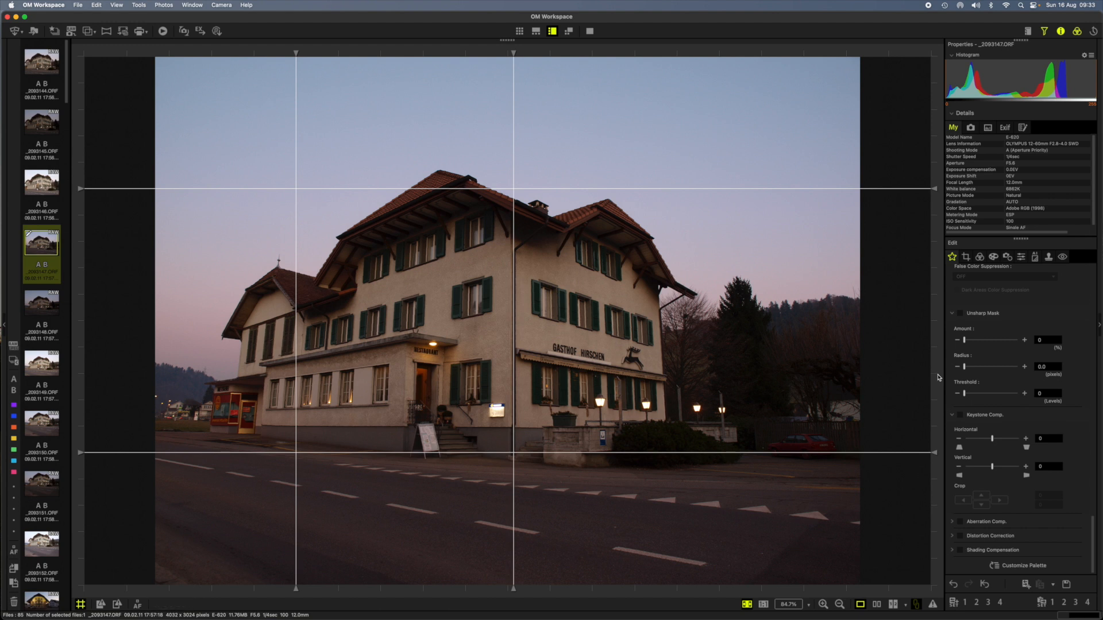
{"action": "left_click", "coordinate": [1010, 442]}
{"action": "left_click", "coordinate": [1009, 443]}
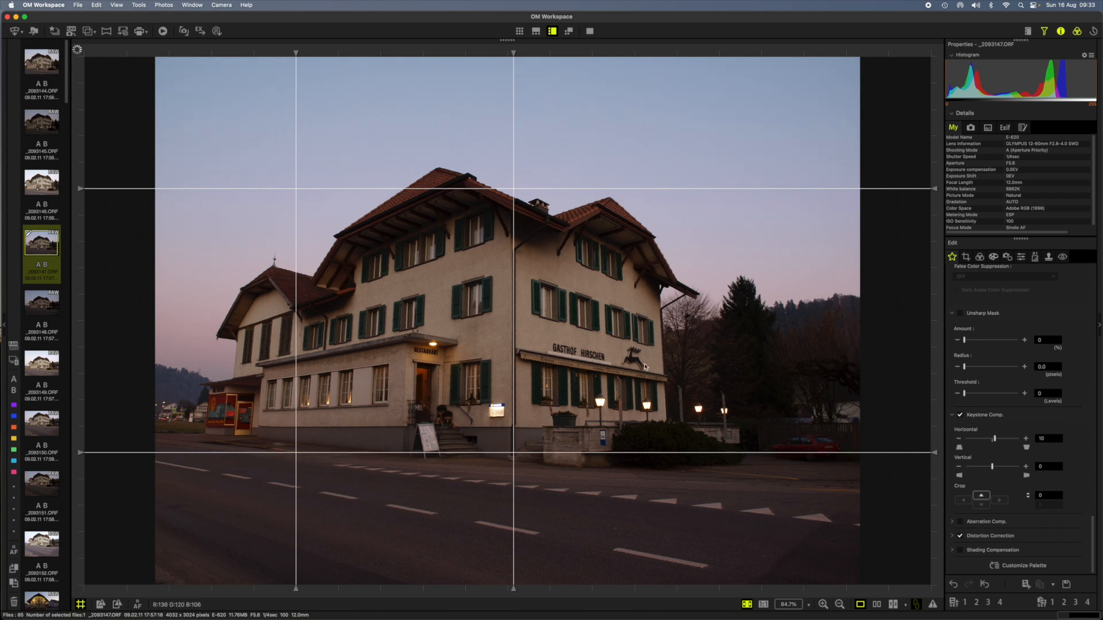
{"action": "left_click", "coordinate": [996, 440]}
{"action": "left_click_drag", "start_coordinate": [995, 440], "coordinate": [1004, 441]}
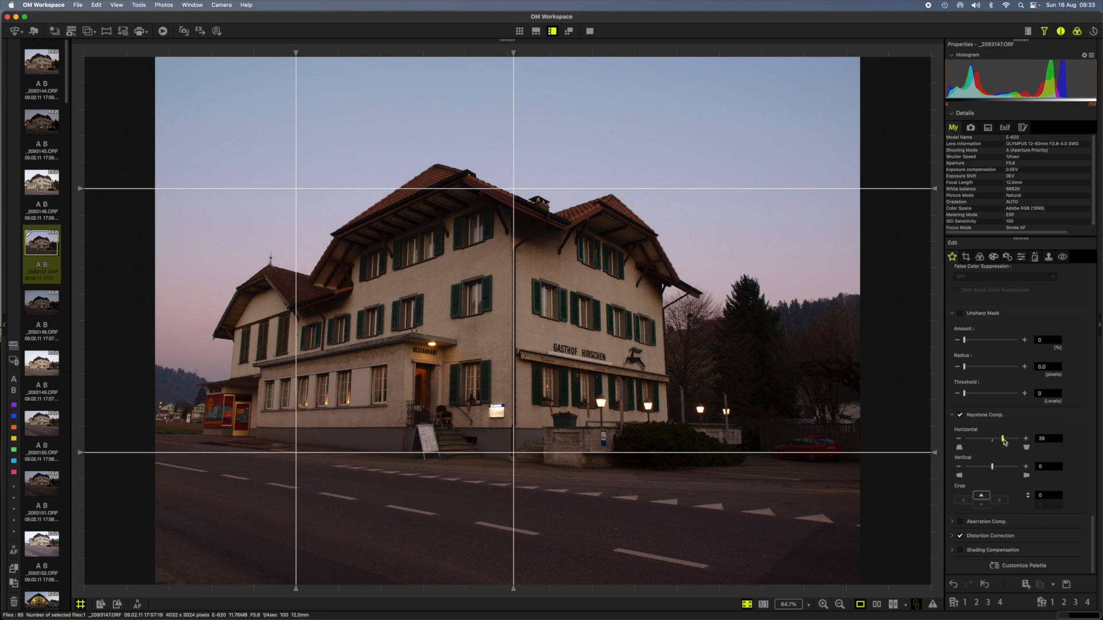
{"action": "left_click", "coordinate": [1026, 439]}
Step: Move the two vertical guides to the building's outer walls and set the horizontal keystone compensation to 42
{"action": "left_click_drag", "start_coordinate": [515, 591], "coordinate": [679, 590]}
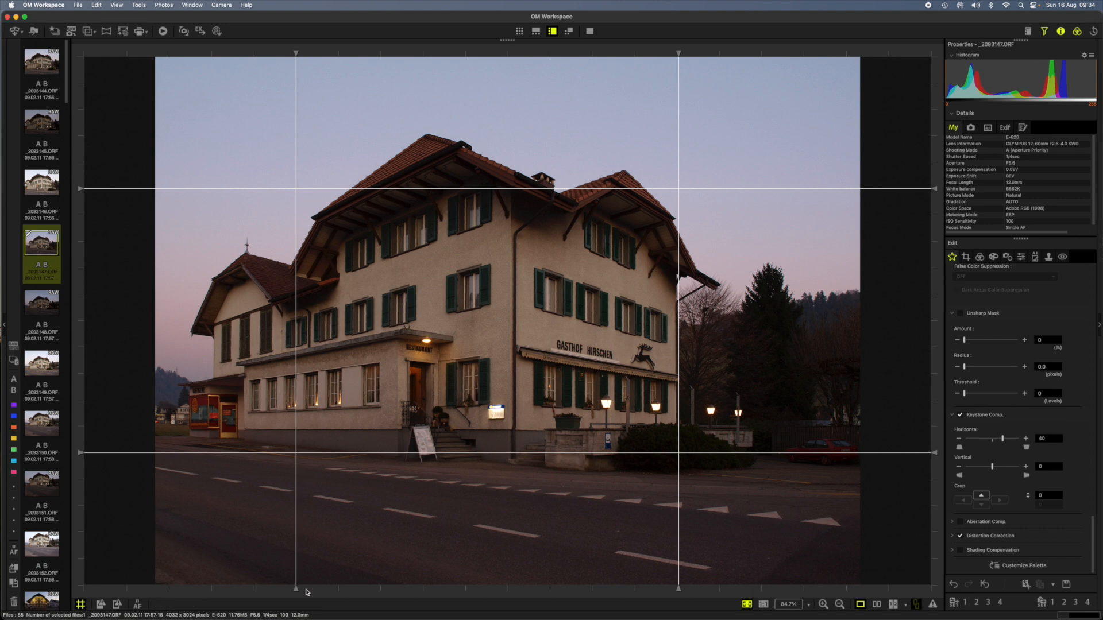
{"action": "left_click_drag", "start_coordinate": [296, 592], "coordinate": [212, 587]}
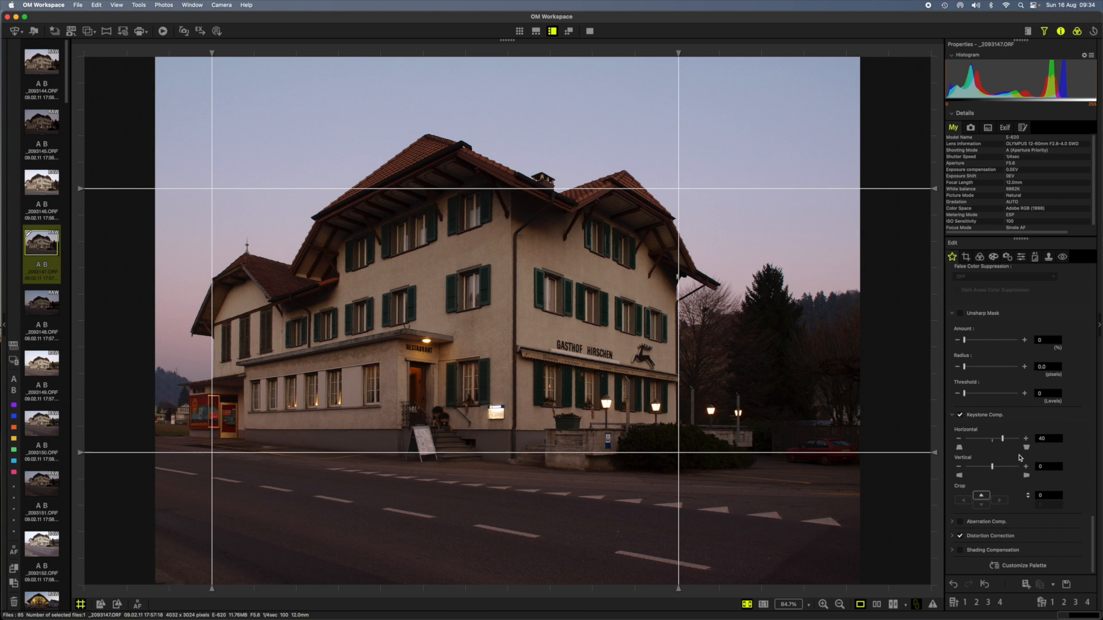
{"action": "left_click", "coordinate": [1026, 439]}
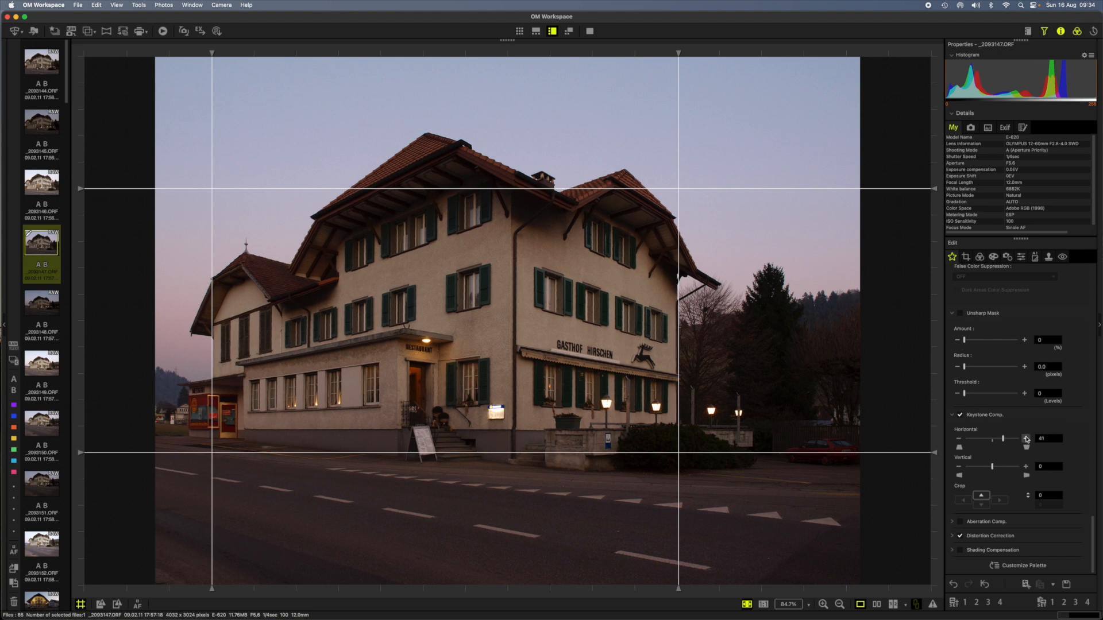
{"action": "left_click", "coordinate": [1026, 438]}
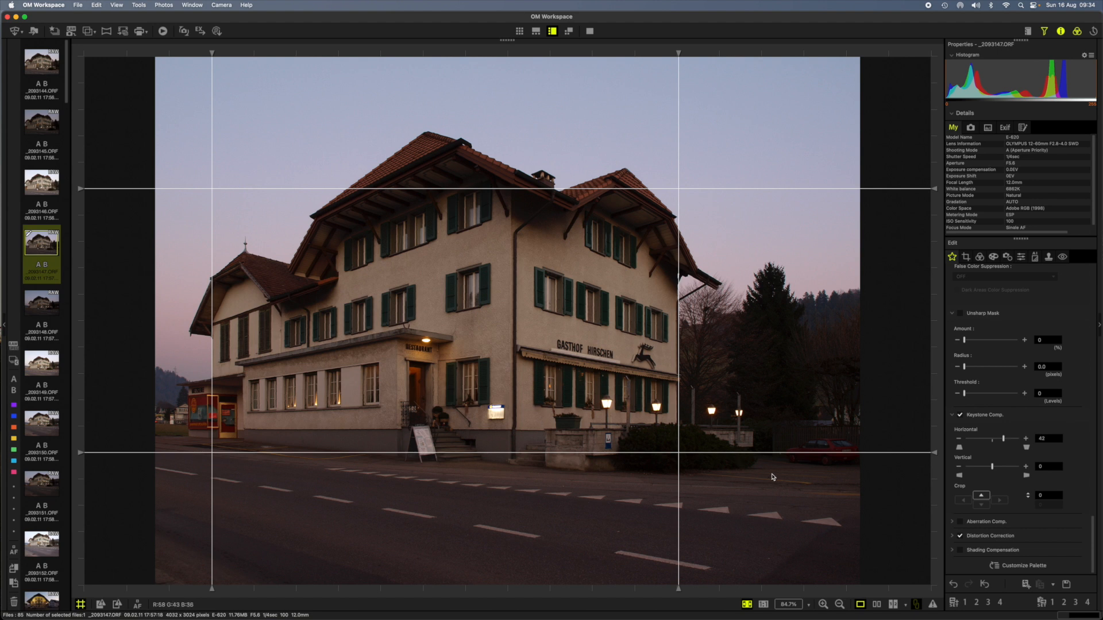
Step: Return to the crop settings, hide the grid guides and set the crop aspect ratio to 4:3
{"action": "scroll", "coordinate": [1087, 332], "scroll_direction": "up", "scroll_amount": 15}
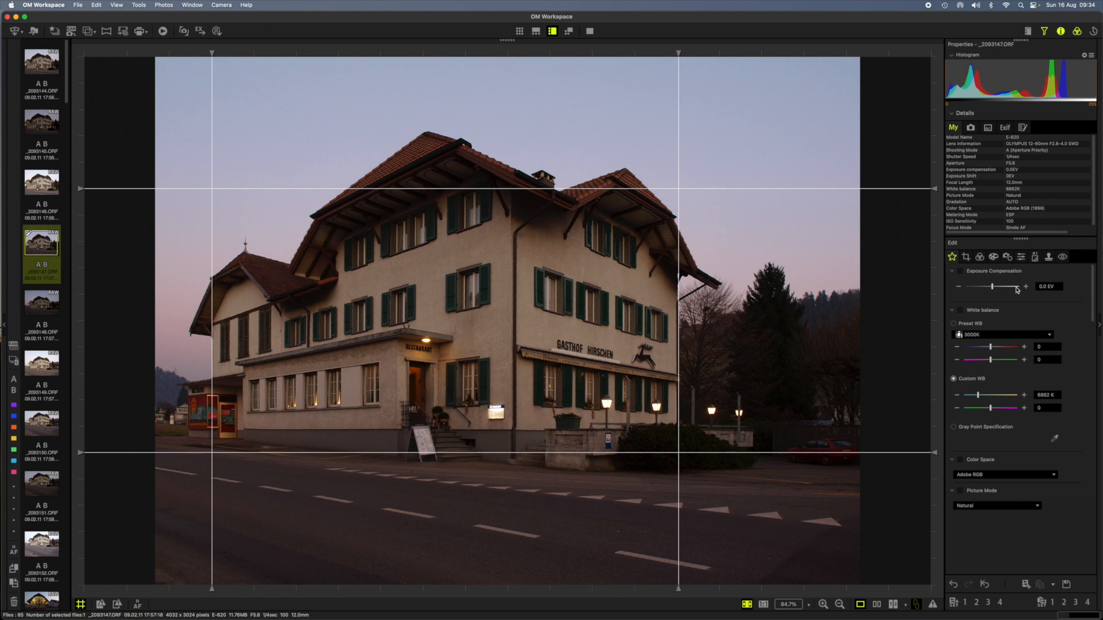
{"action": "left_click", "coordinate": [967, 259]}
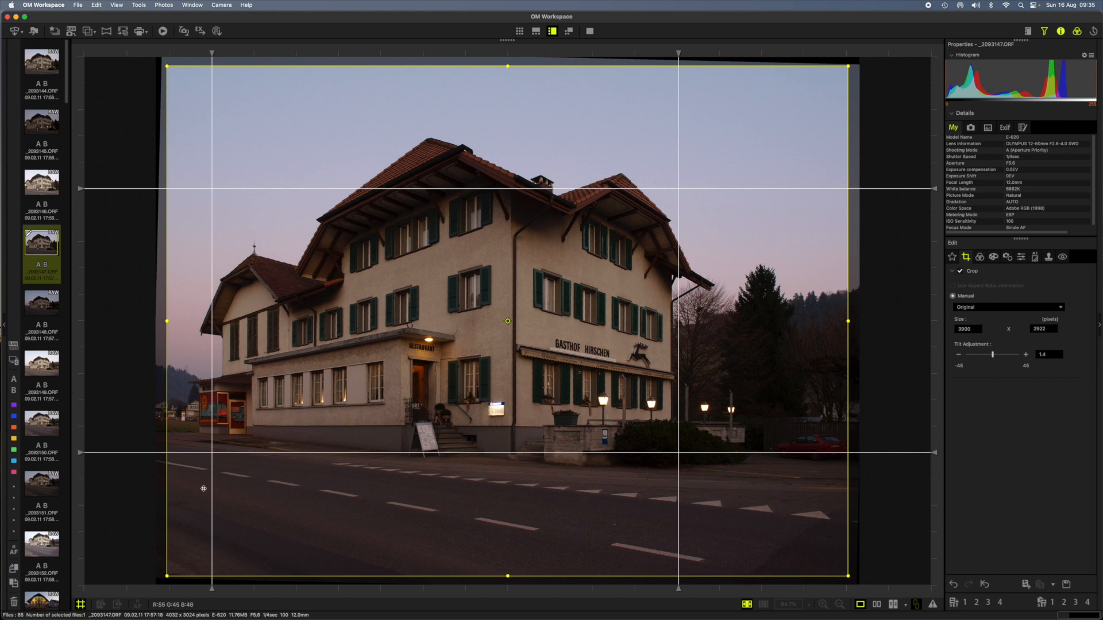
{"action": "left_click", "coordinate": [81, 604]}
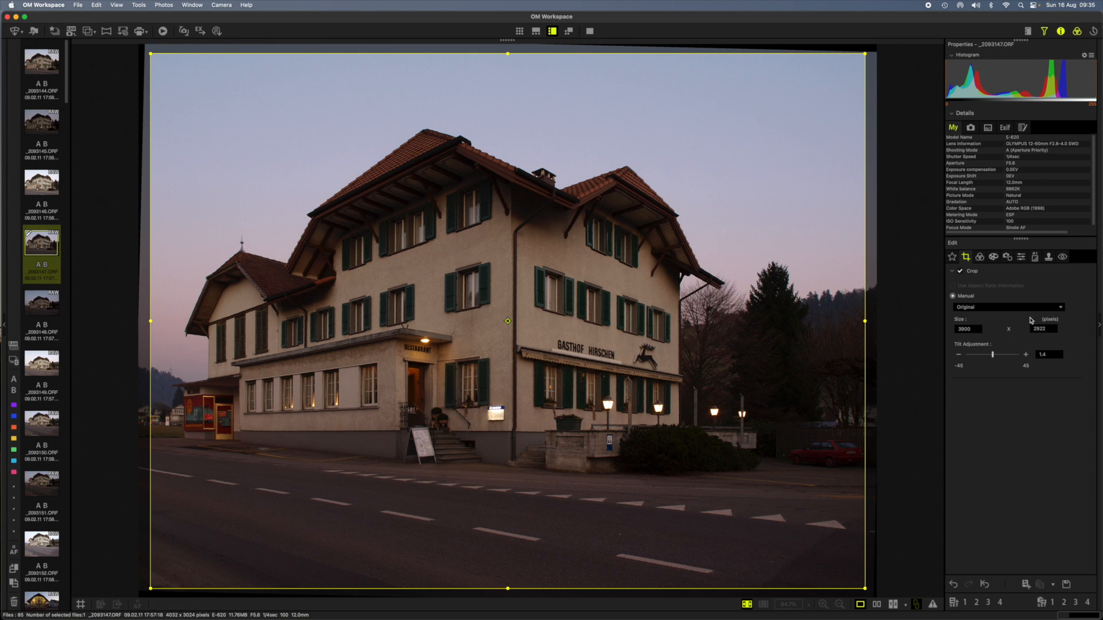
{"action": "left_click", "coordinate": [1061, 308]}
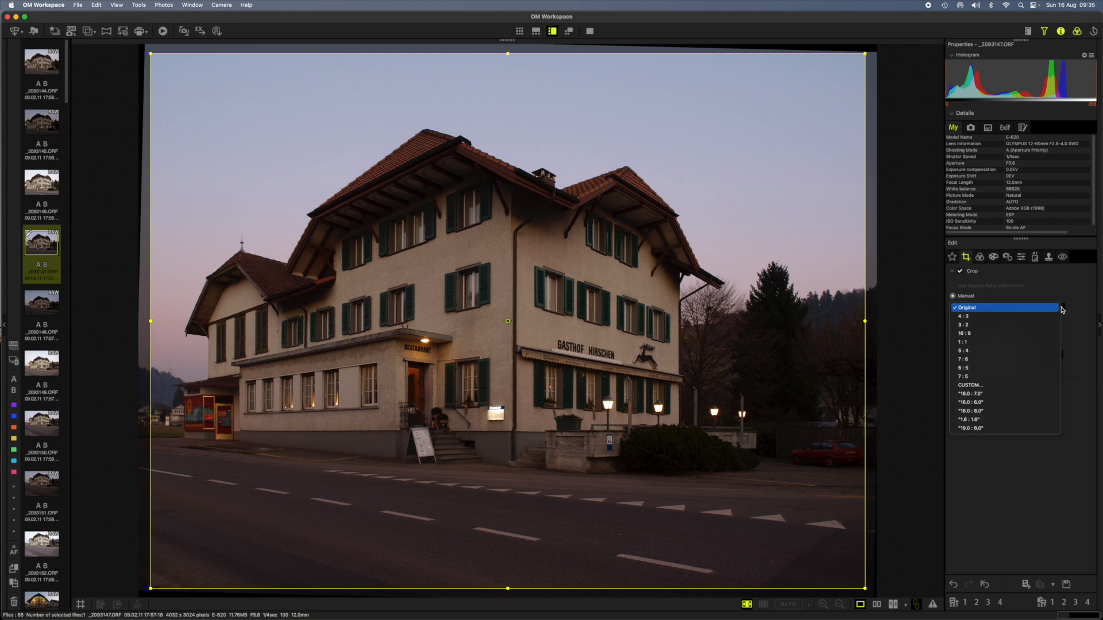
{"action": "left_click", "coordinate": [995, 316]}
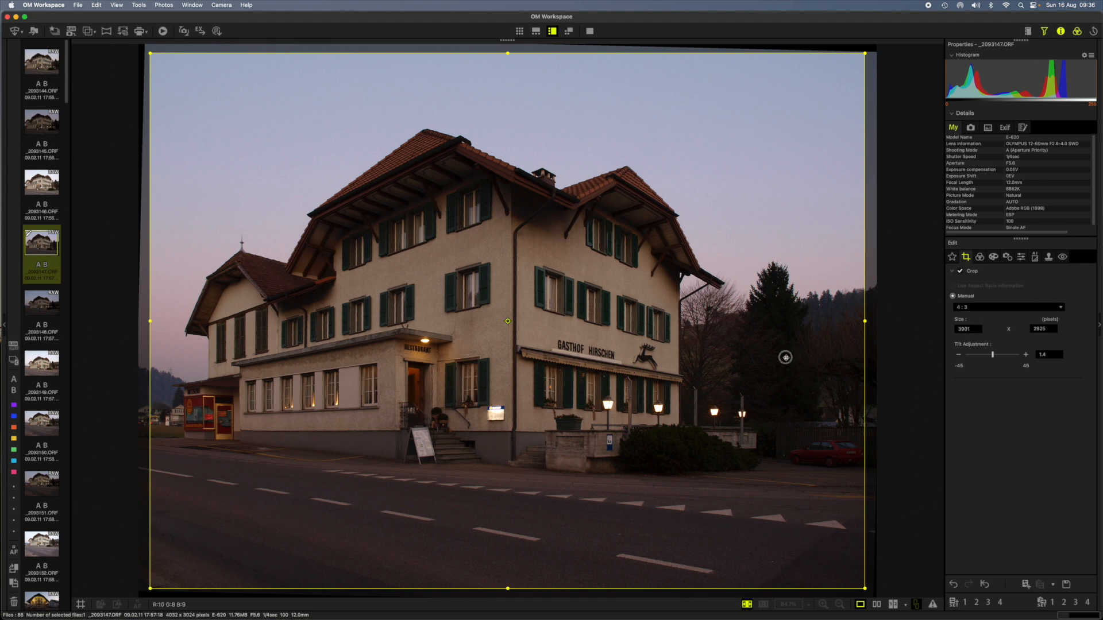
Step: Shift the crop frame slightly to the right, shrink it to about 3840 x 2880 pixels and leave crop mode
{"action": "left_click_drag", "start_coordinate": [785, 358], "coordinate": [794, 357]}
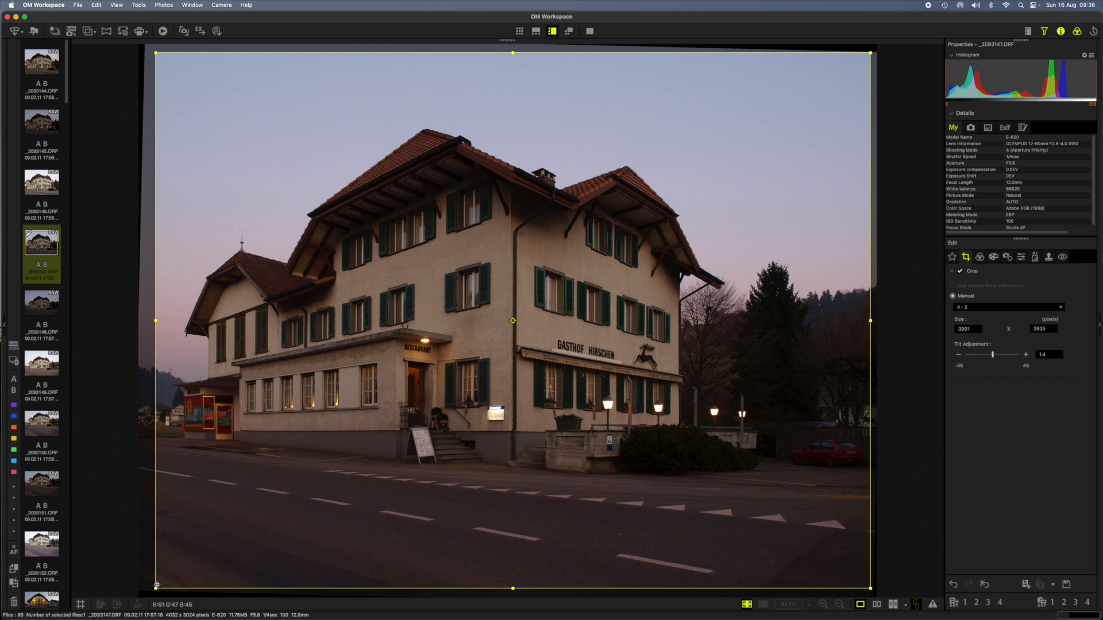
{"action": "left_click_drag", "start_coordinate": [155, 587], "coordinate": [167, 580]}
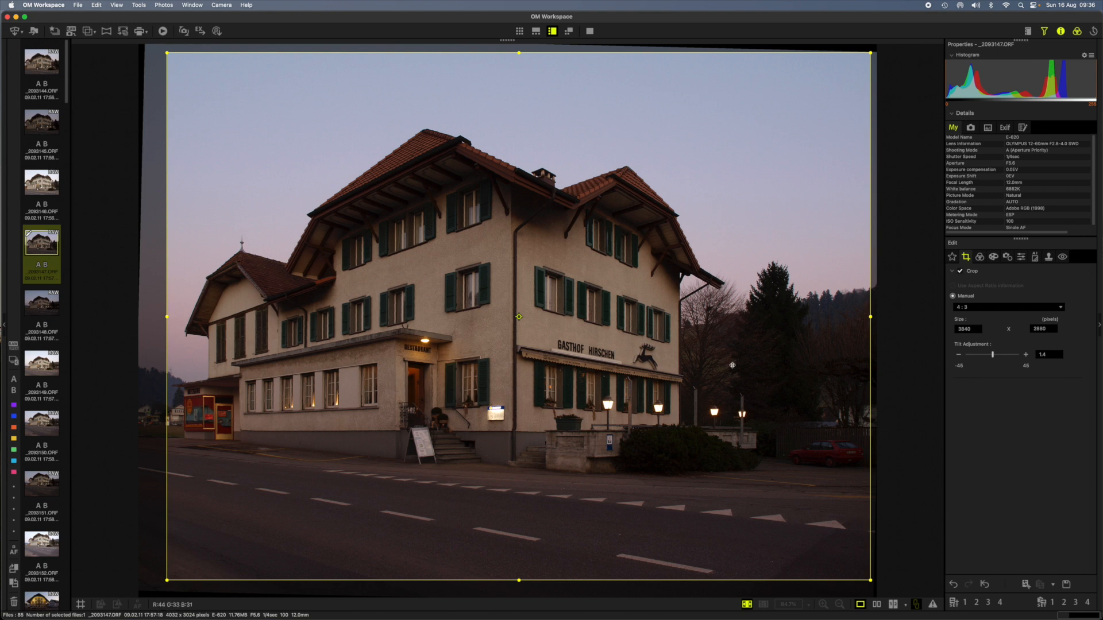
{"action": "left_click", "coordinate": [954, 260]}
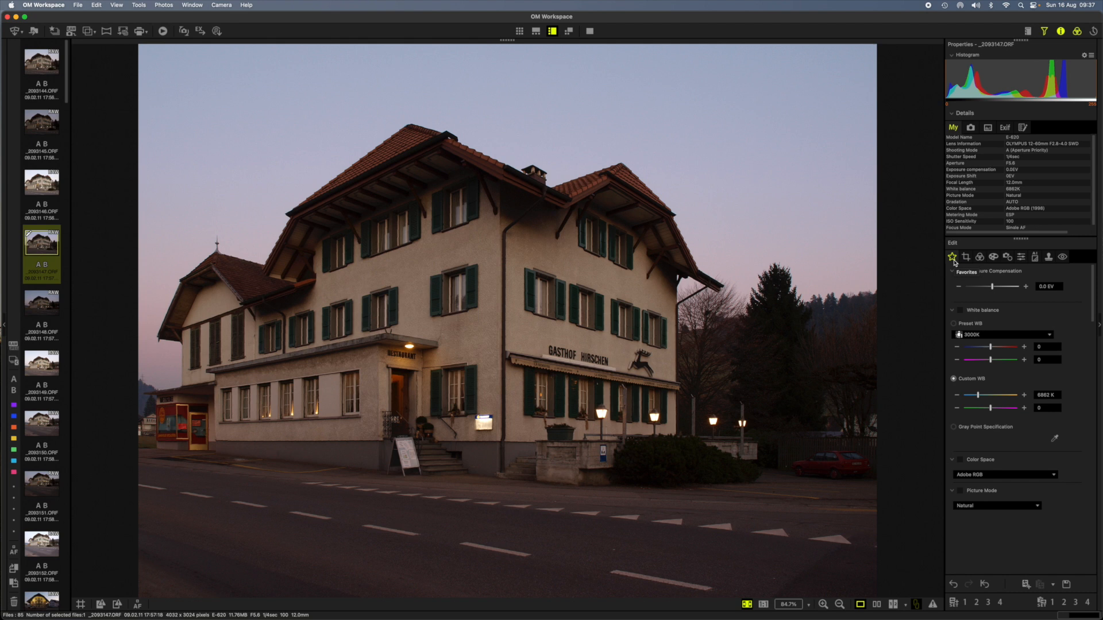
Step: Set the photo's gradation to AUTO
{"action": "scroll", "coordinate": [1070, 524], "scroll_direction": "down", "scroll_amount": 2}
{"action": "scroll", "coordinate": [1069, 524], "scroll_direction": "down", "scroll_amount": 5}
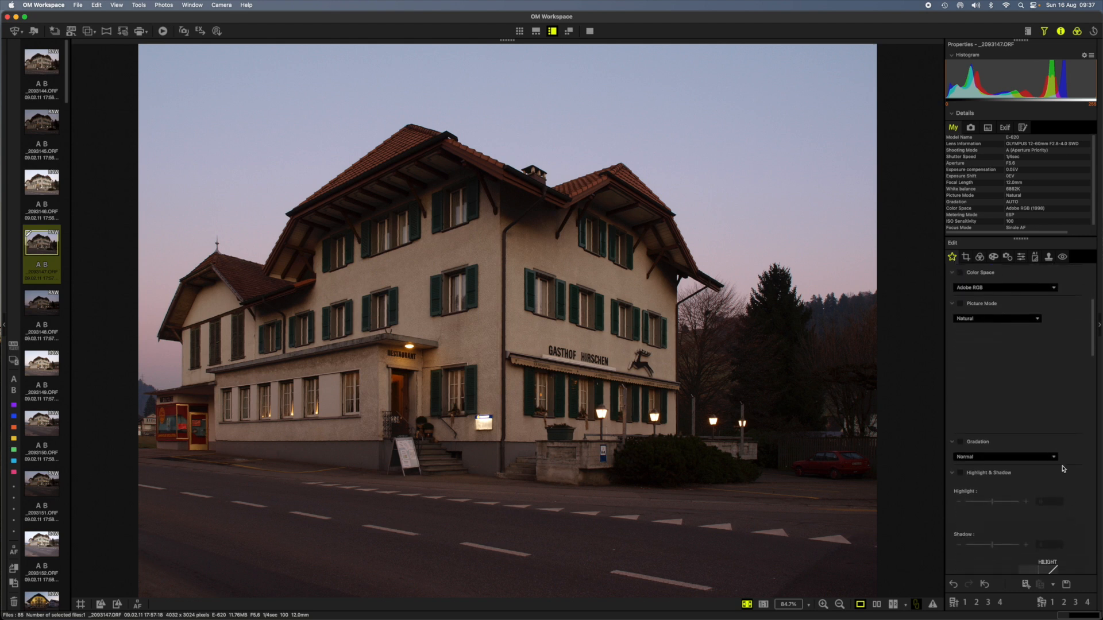
{"action": "left_click", "coordinate": [1056, 458]}
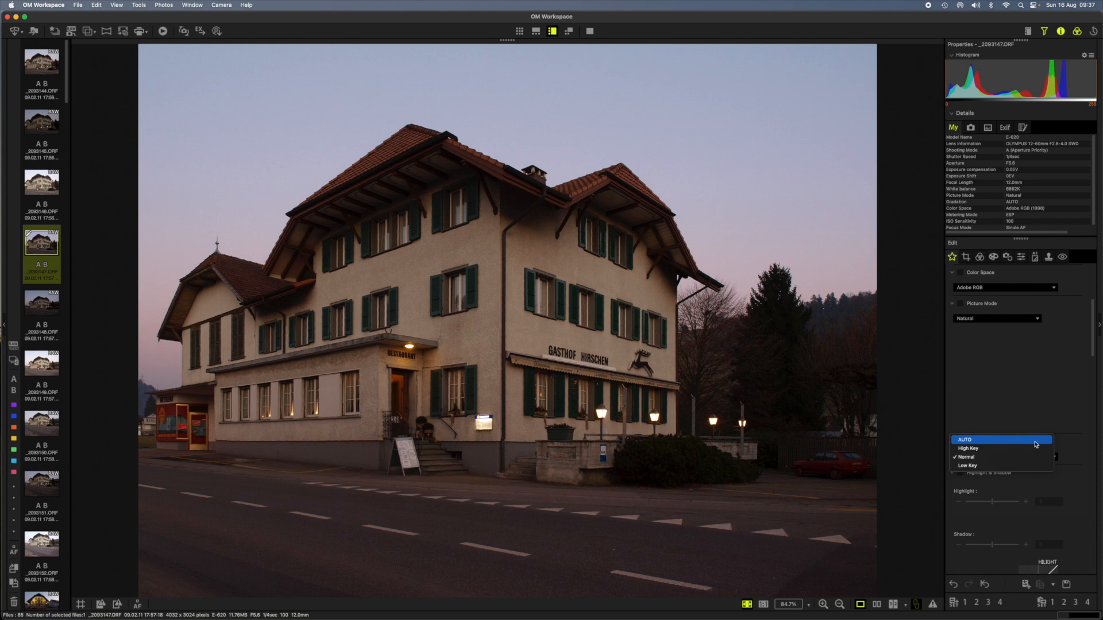
{"action": "left_click", "coordinate": [1037, 441]}
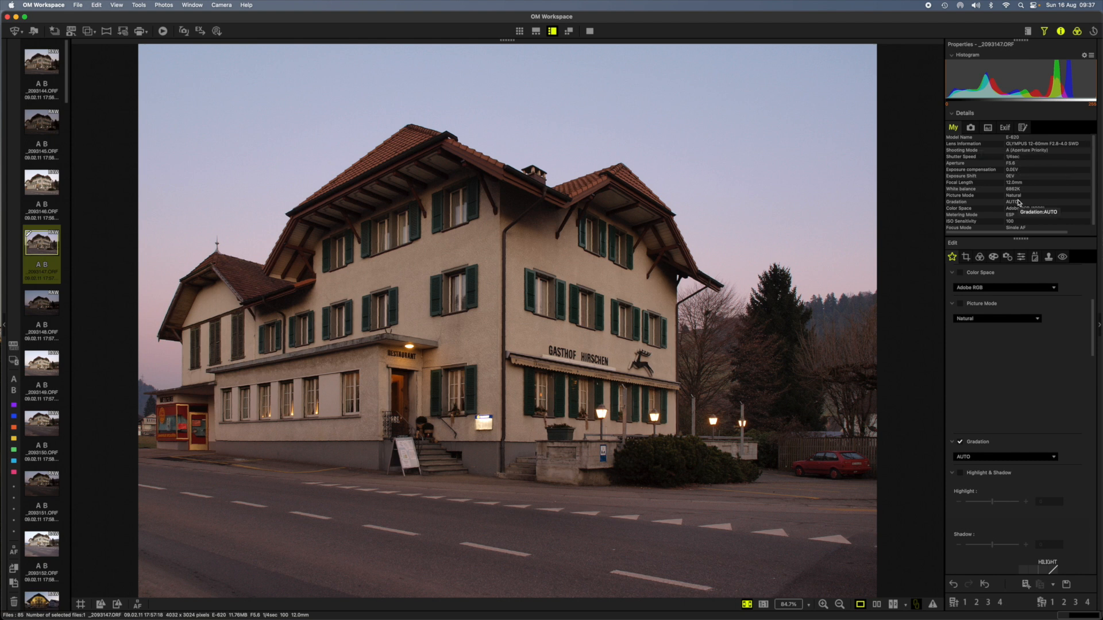
Step: Enable the white balance adjustment for the photo with the Custom WB option
{"action": "scroll", "coordinate": [1058, 380], "scroll_direction": "up", "scroll_amount": 1}
{"action": "scroll", "coordinate": [1058, 381], "scroll_direction": "up", "scroll_amount": 5}
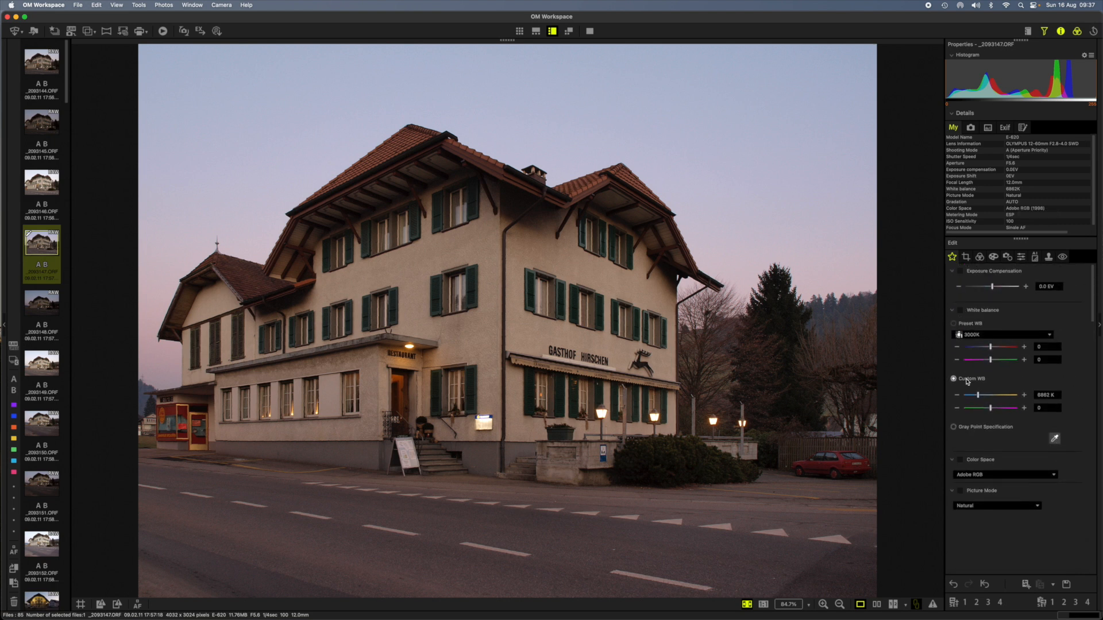
{"action": "left_click", "coordinate": [974, 313]}
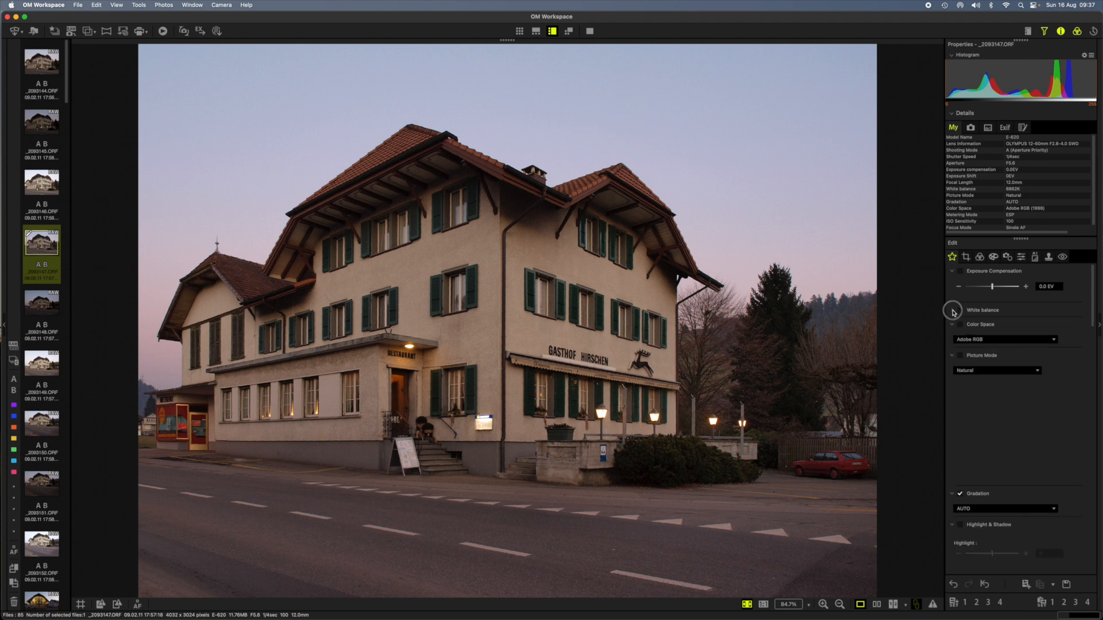
{"action": "left_click", "coordinate": [954, 313]}
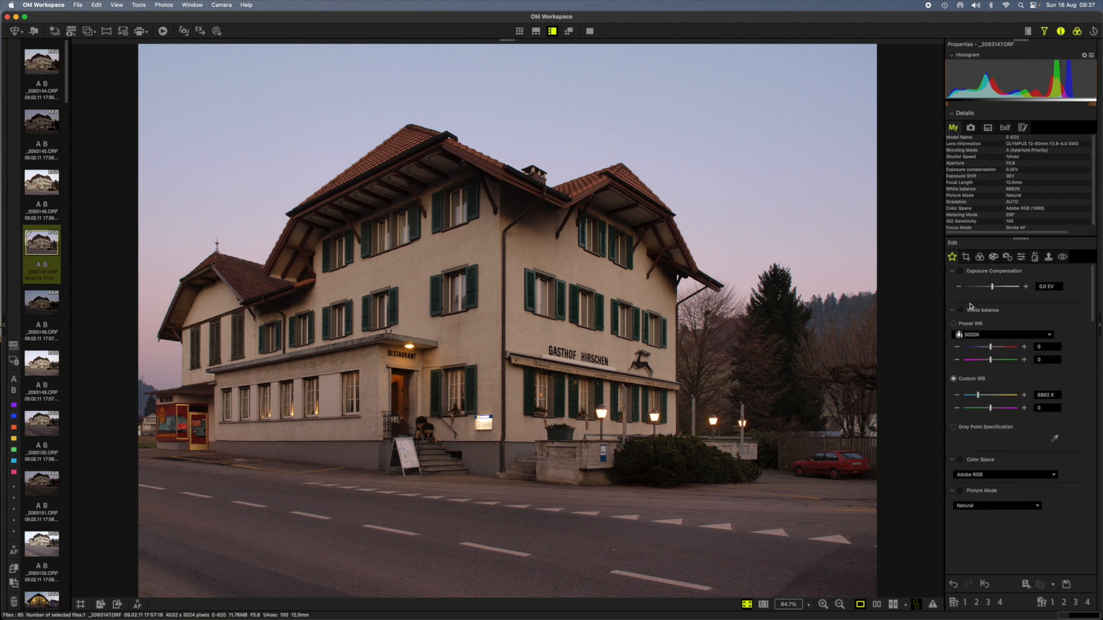
{"action": "left_click", "coordinate": [961, 311]}
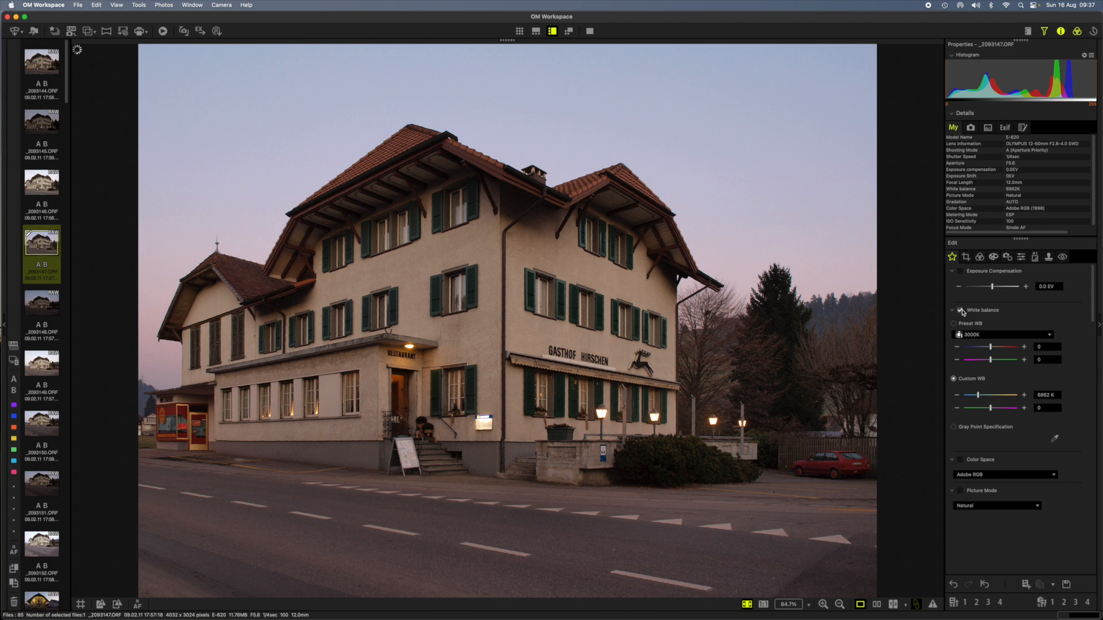